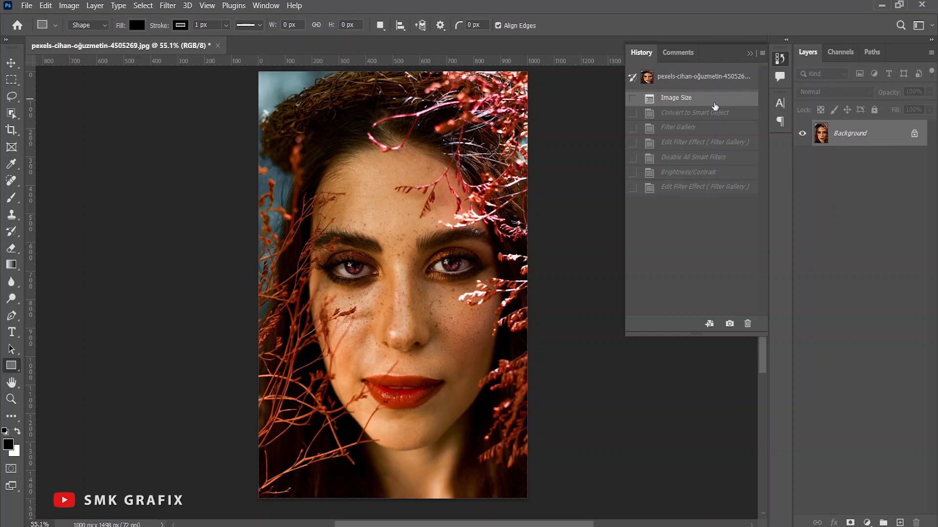
- Compare the resized original portrait with the finished Filter Gallery effect by switching between their history states
{"action": "left_click", "coordinate": [691, 189]}
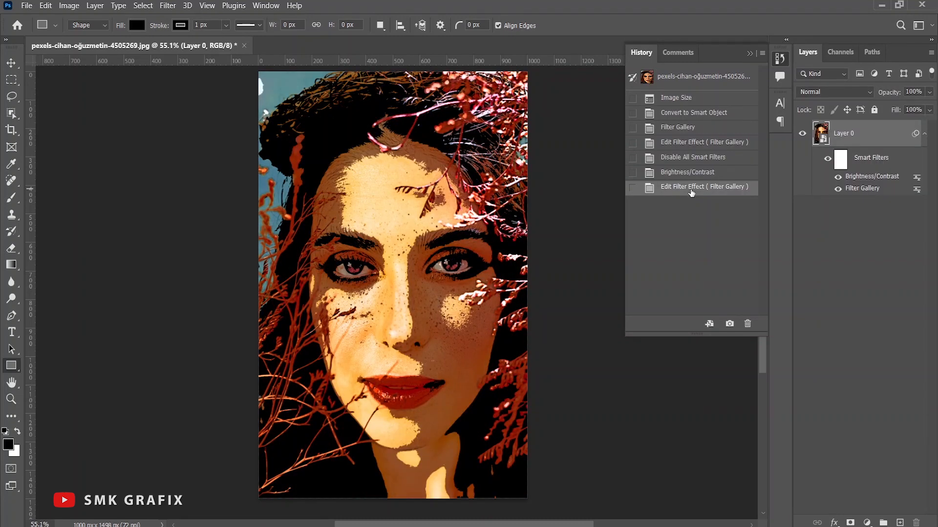
{"action": "left_click", "coordinate": [683, 99]}
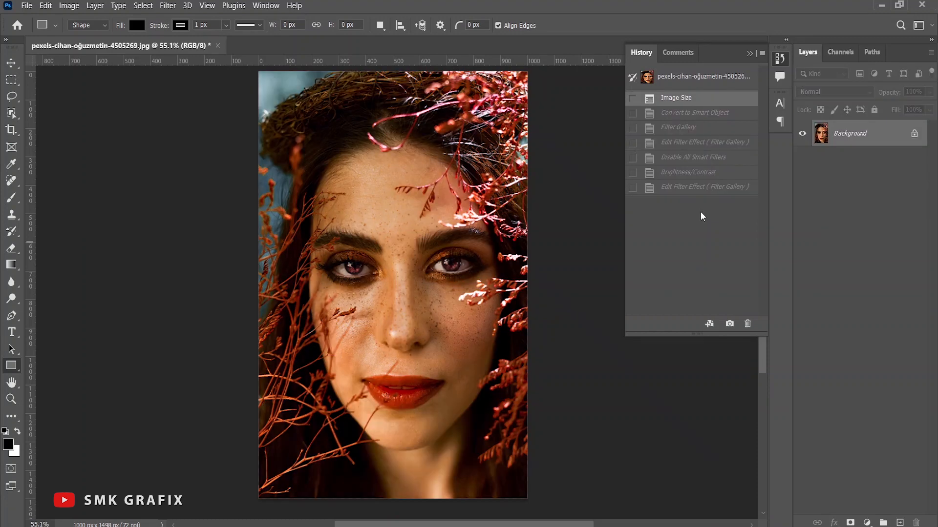
{"action": "left_click", "coordinate": [689, 188]}
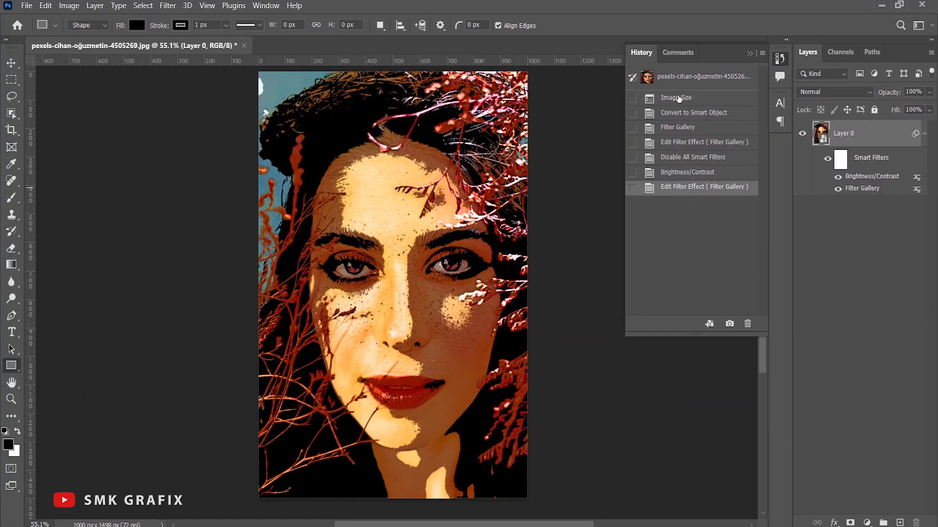
{"action": "left_click", "coordinate": [678, 99]}
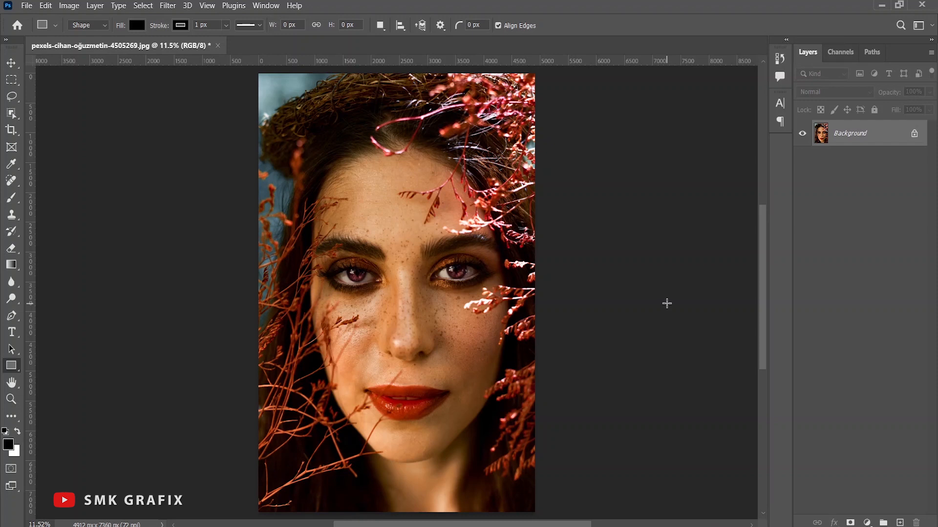
- Resize the portrait to a width of 1000 pixels with its proportions kept
{"action": "left_click", "coordinate": [69, 6]}
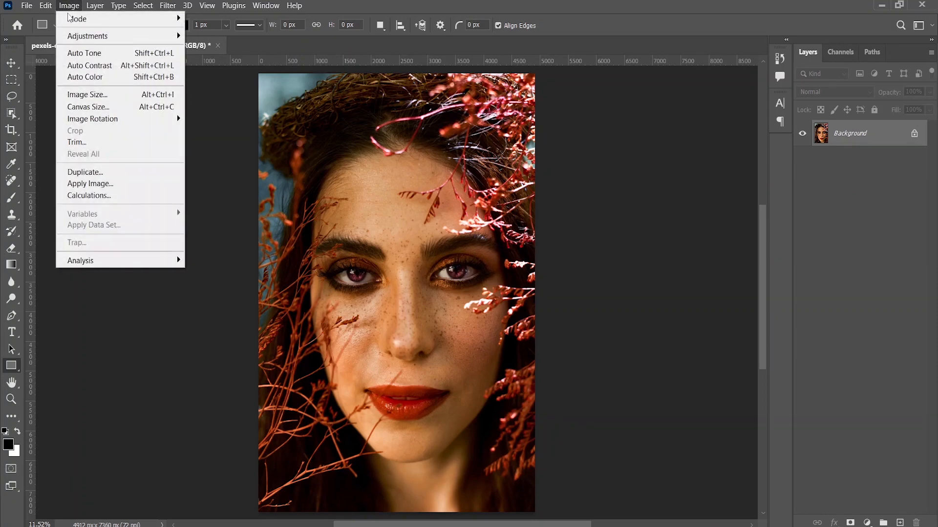
{"action": "left_click", "coordinate": [91, 94]}
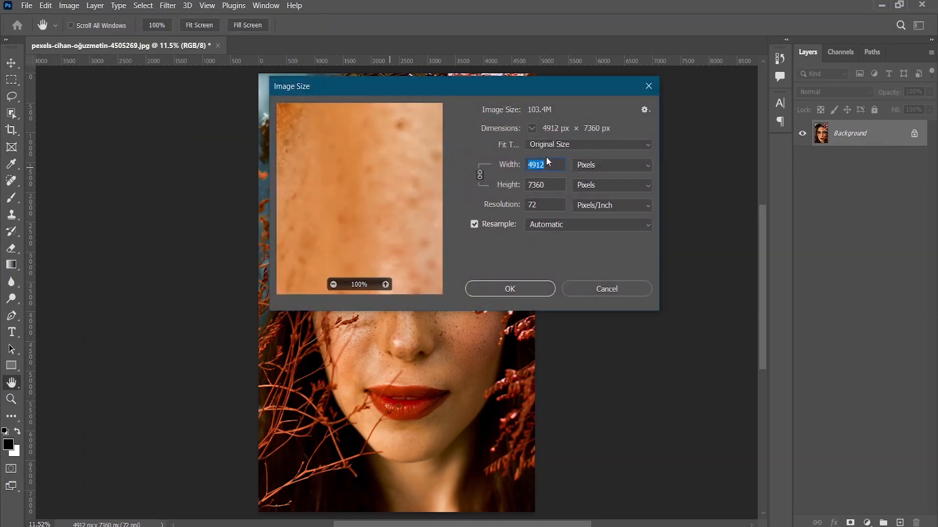
{"action": "type", "text": "1000"}
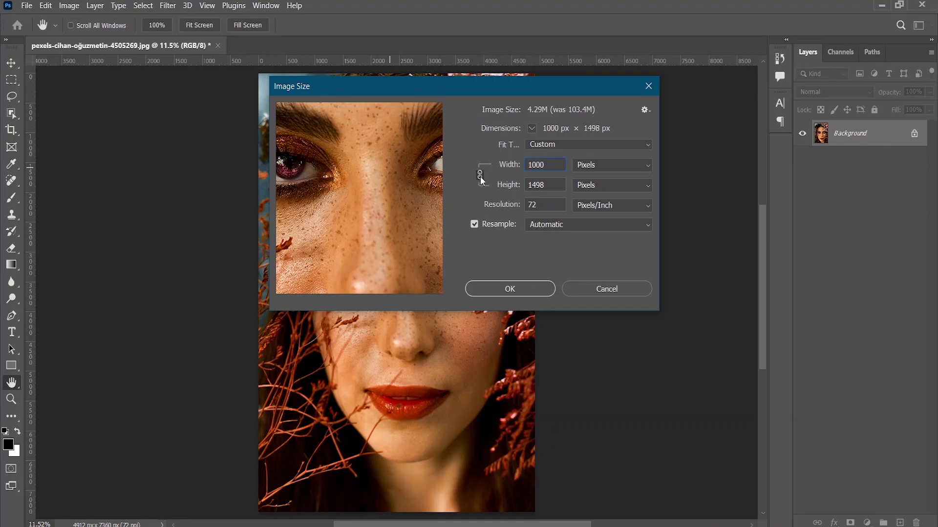
{"action": "left_click", "coordinate": [509, 292]}
{"action": "key", "text": "u"}
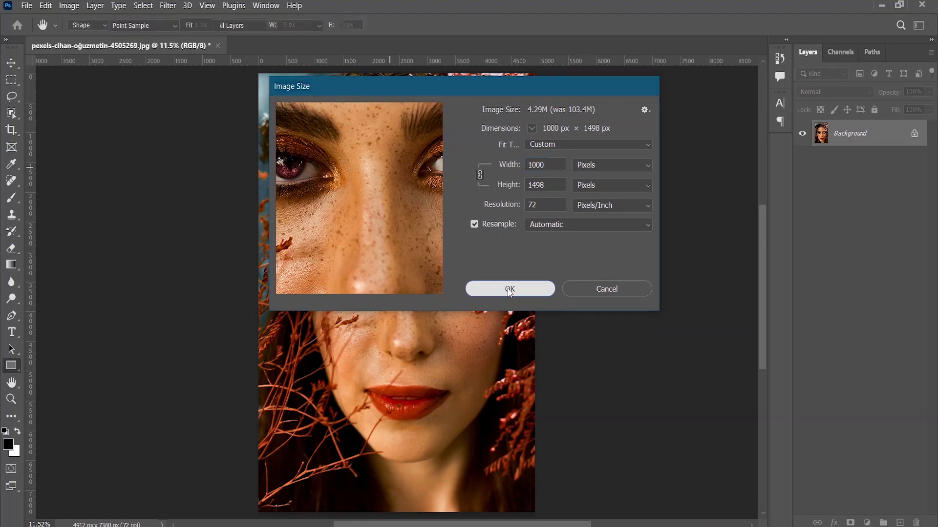
- Convert the Background layer to a smart object
{"action": "scroll", "coordinate": [276, 100], "scroll_direction": "up", "scroll_amount": 4}
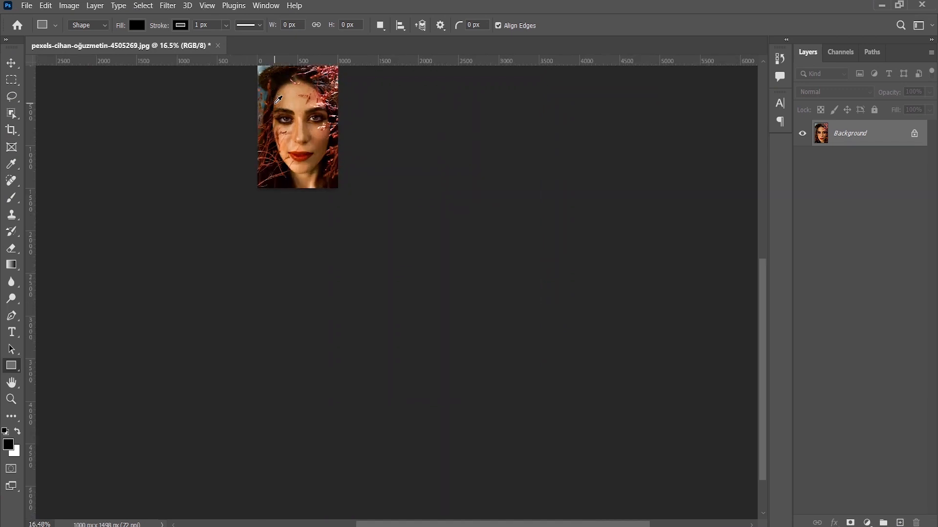
{"action": "scroll", "coordinate": [278, 104], "scroll_direction": "up", "scroll_amount": 5}
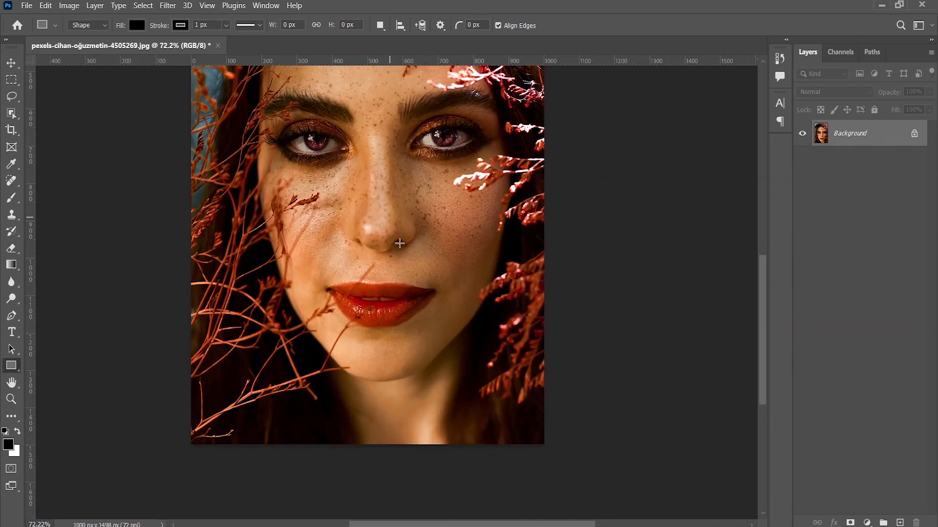
{"action": "scroll", "coordinate": [400, 251], "scroll_direction": "up", "scroll_amount": 2}
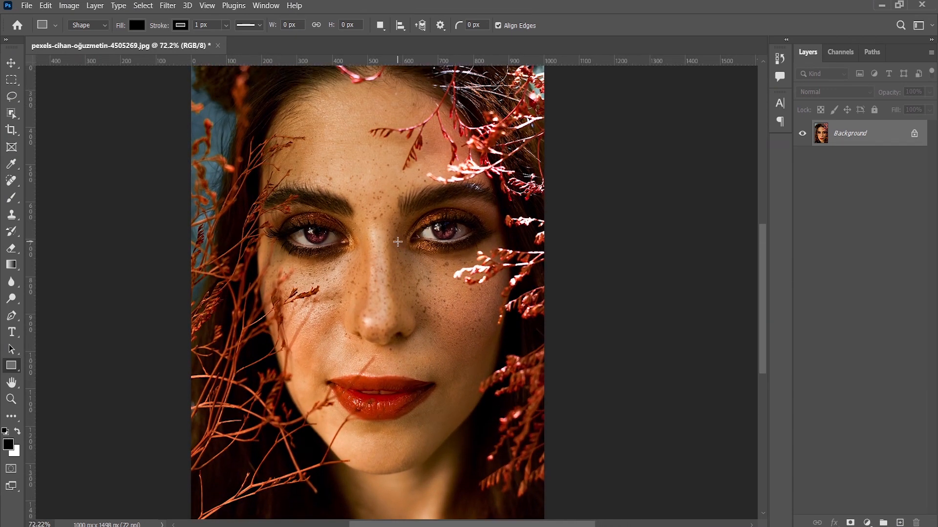
{"action": "scroll", "coordinate": [404, 244], "scroll_direction": "up", "scroll_amount": 1}
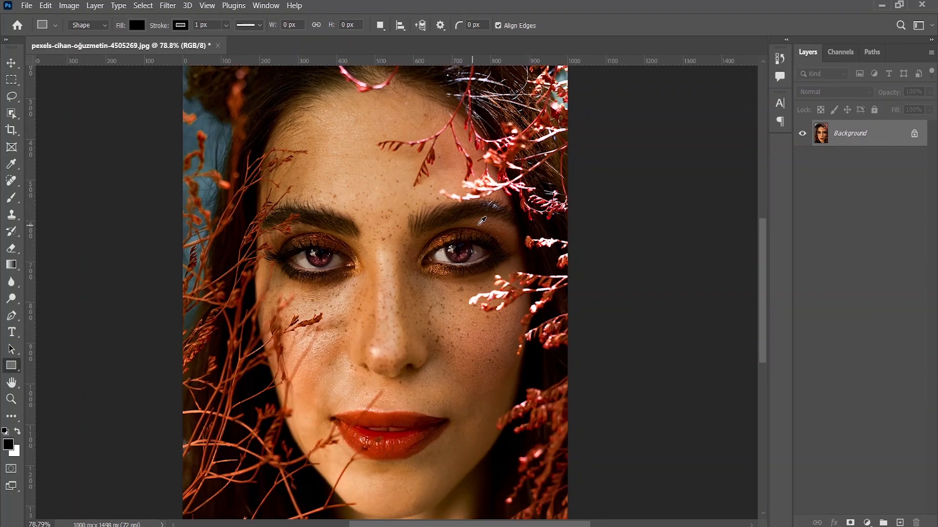
{"action": "scroll", "coordinate": [484, 220], "scroll_direction": "up", "scroll_amount": 3}
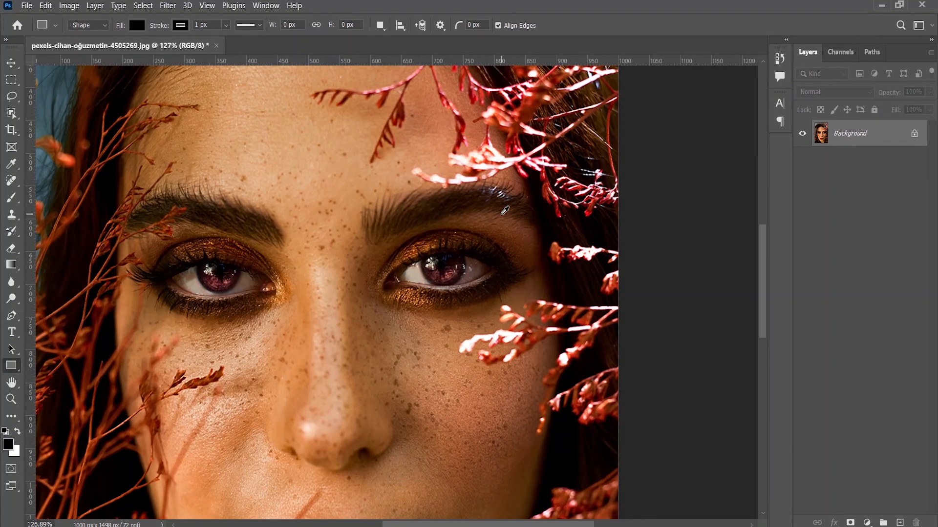
{"action": "scroll", "coordinate": [505, 210], "scroll_direction": "down", "scroll_amount": 4}
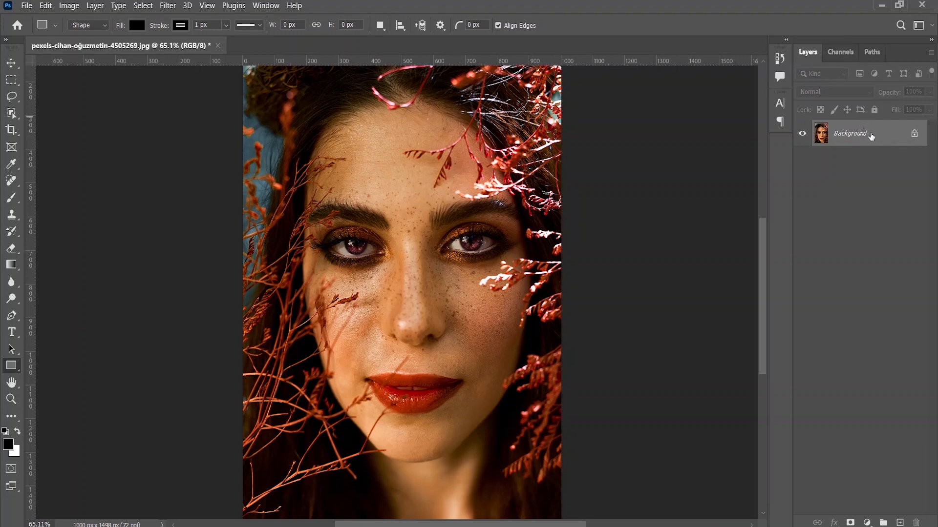
{"action": "right_click", "coordinate": [882, 140]}
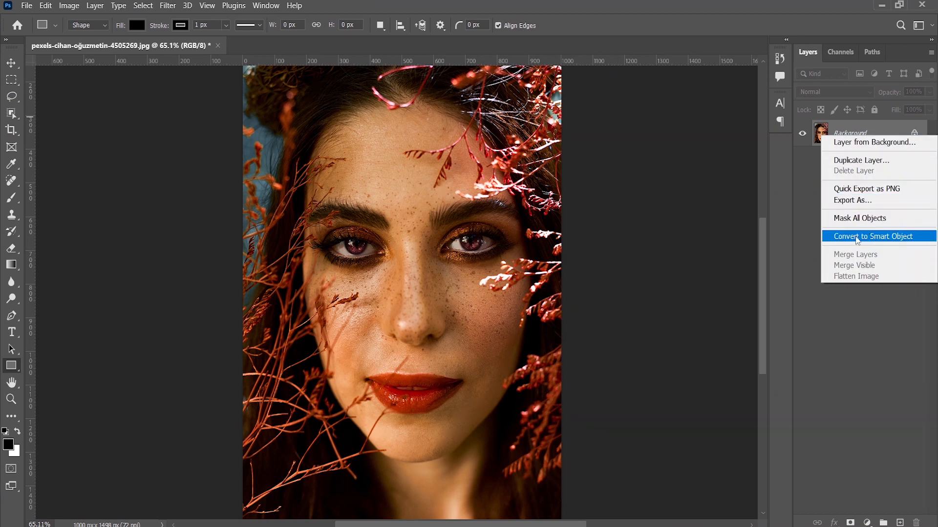
{"action": "left_click", "coordinate": [861, 239]}
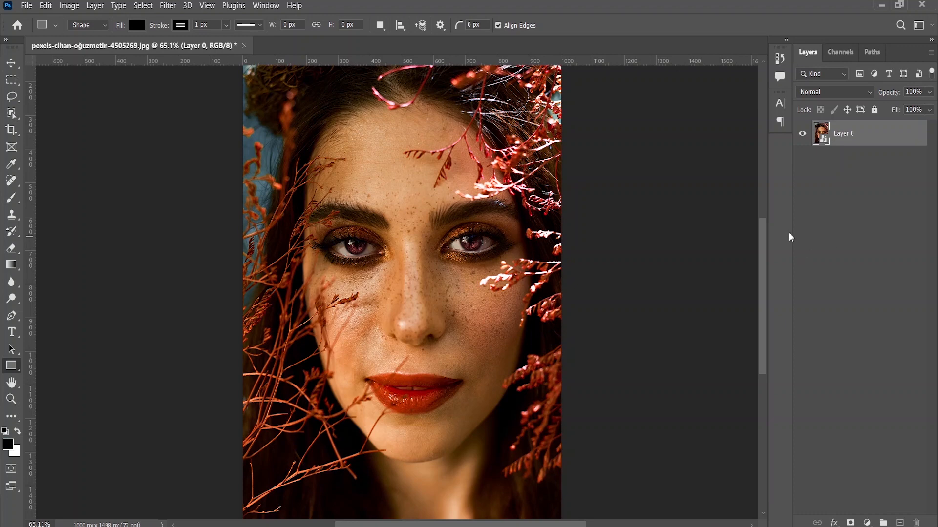
- Open the Filter Gallery for the smart object and choose the Artistic filter Poster Edges, previewed at 66.7%
{"action": "left_click", "coordinate": [168, 6]}
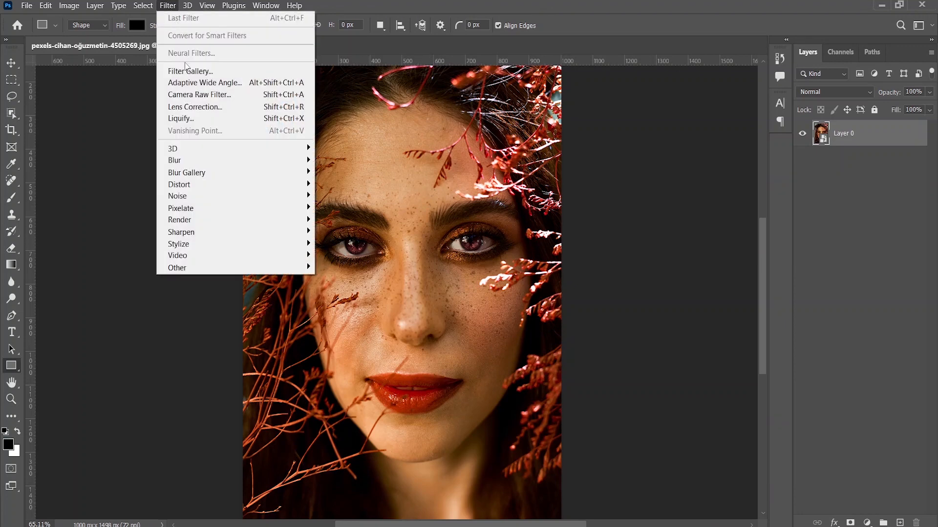
{"action": "left_click", "coordinate": [186, 72]}
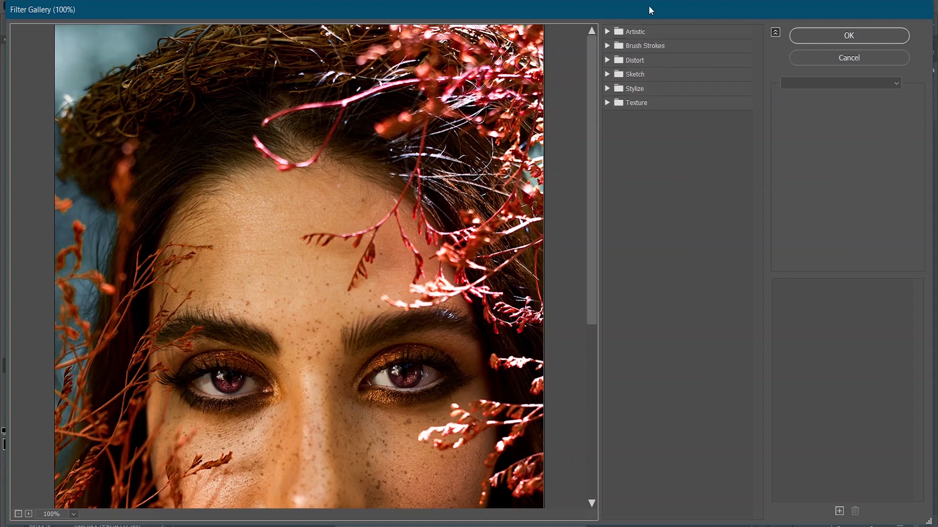
{"action": "left_click", "coordinate": [607, 32]}
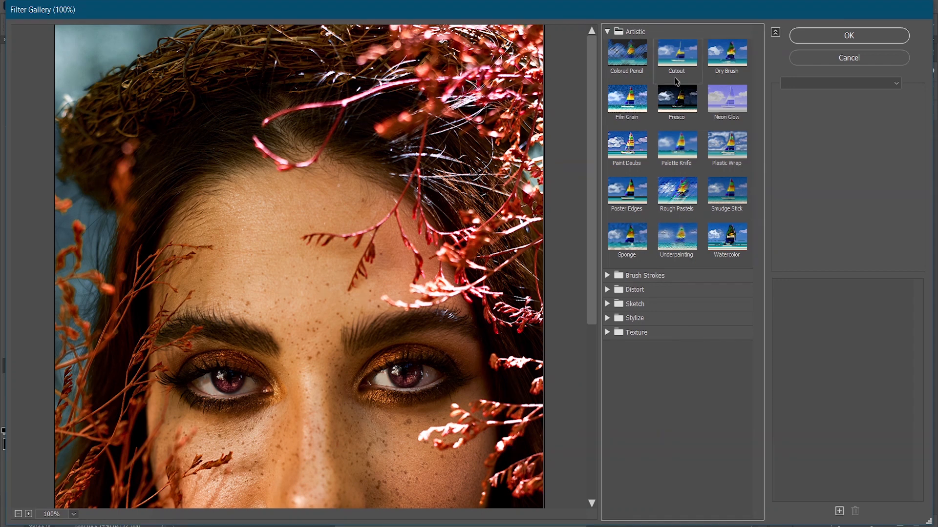
{"action": "left_click", "coordinate": [626, 201]}
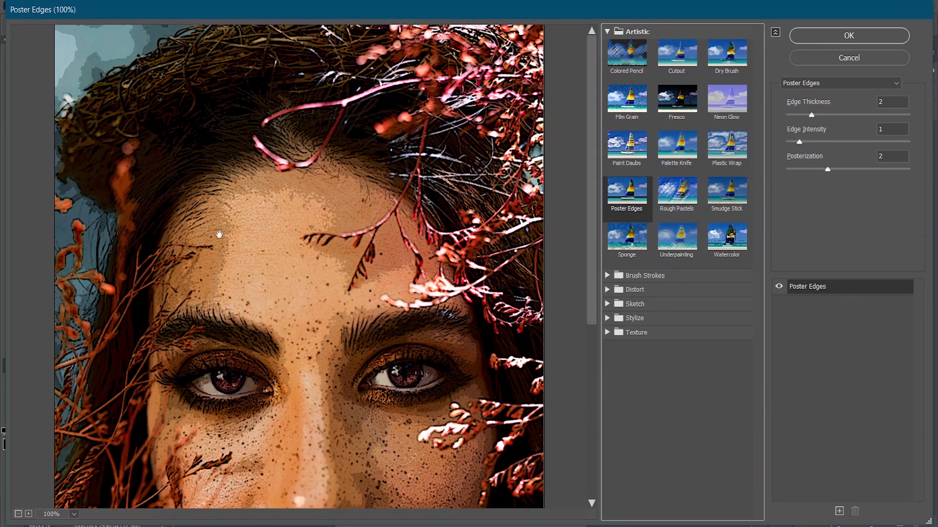
{"action": "left_click", "coordinate": [18, 515]}
{"action": "left_click", "coordinate": [18, 515]}
{"action": "left_click", "coordinate": [29, 515]}
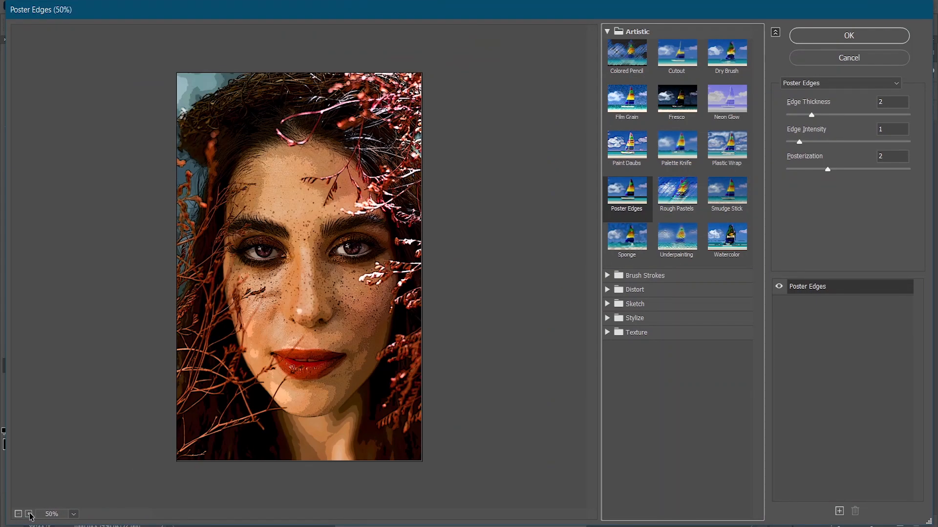
{"action": "left_click", "coordinate": [30, 514]}
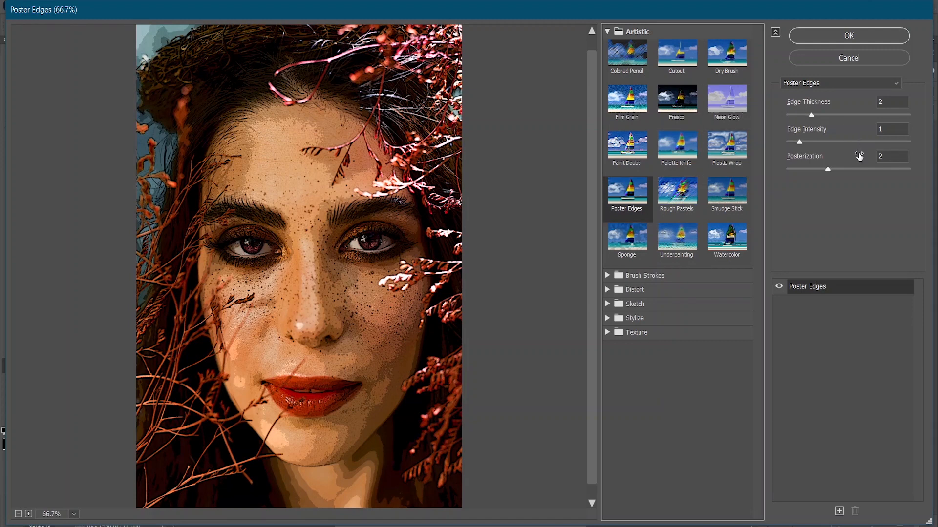
- Set Poster Edges to Edge Thickness 10, Edge Intensity 0 and Posterization 1
{"action": "left_click_drag", "start_coordinate": [811, 115], "coordinate": [915, 112]}
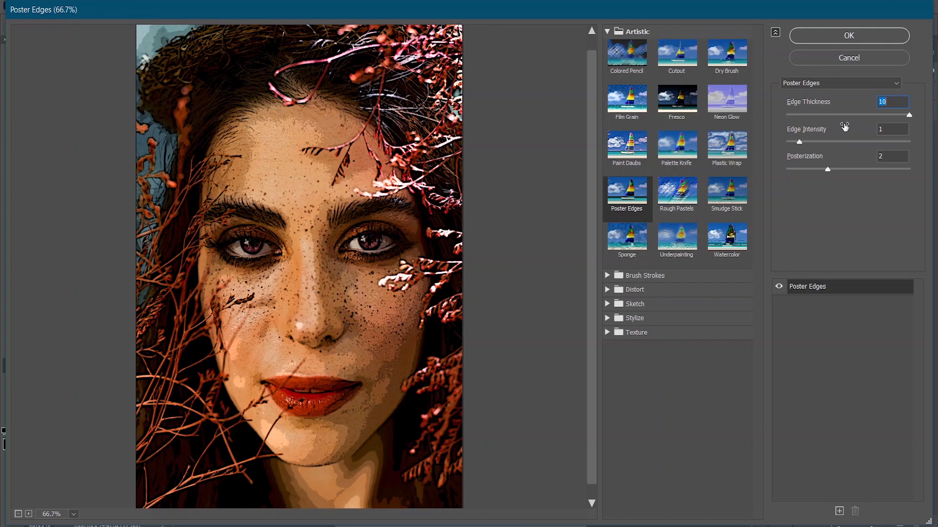
{"action": "left_click_drag", "start_coordinate": [798, 141], "coordinate": [787, 142]}
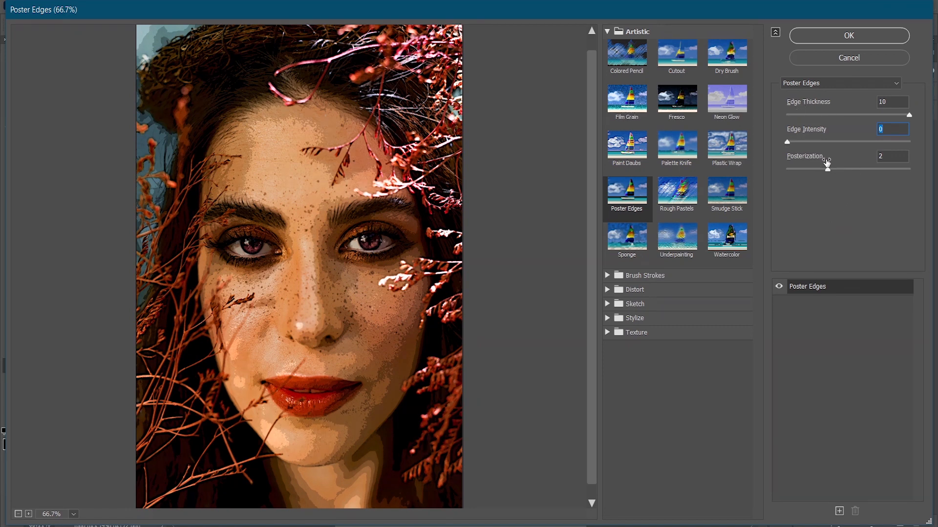
{"action": "left_click_drag", "start_coordinate": [827, 170], "coordinate": [865, 171]}
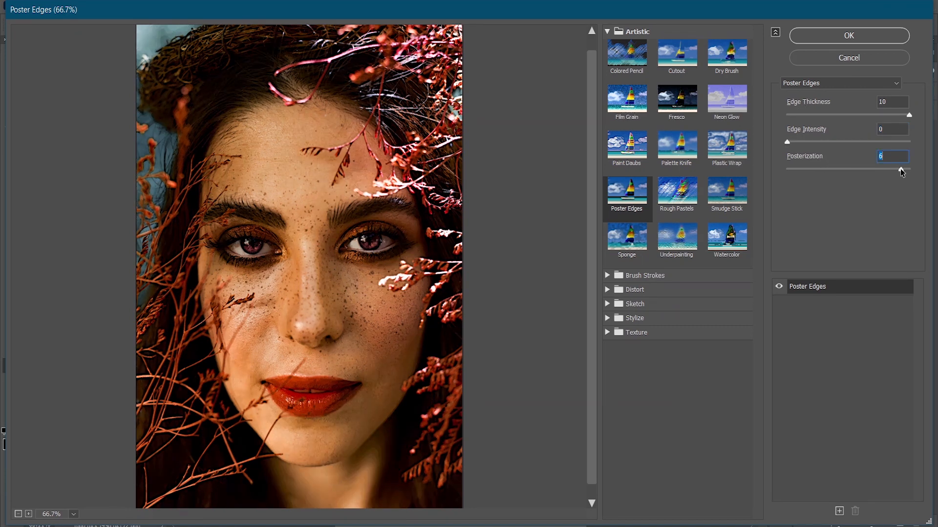
{"action": "left_click_drag", "start_coordinate": [901, 171], "coordinate": [781, 172]}
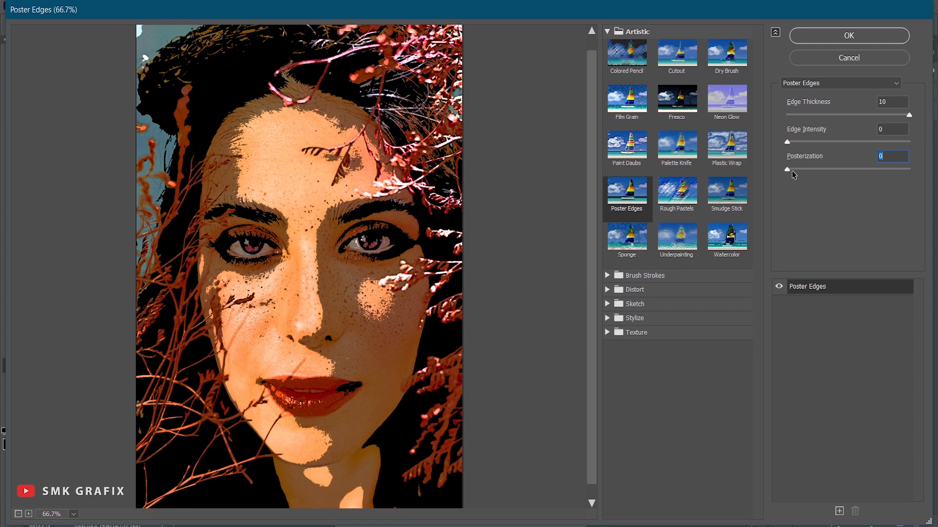
{"action": "left_click", "coordinate": [799, 170]}
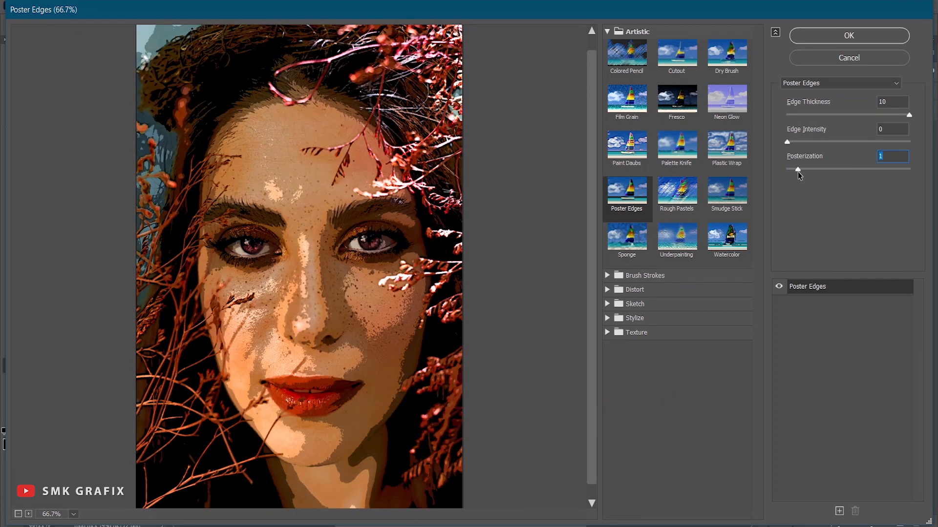
- Toggle the Poster Edges effect off and on to compare the portrait with and without it
{"action": "left_click", "coordinate": [779, 287]}
{"action": "left_click", "coordinate": [778, 287]}
{"action": "left_click", "coordinate": [779, 287]}
{"action": "left_click", "coordinate": [778, 288]}
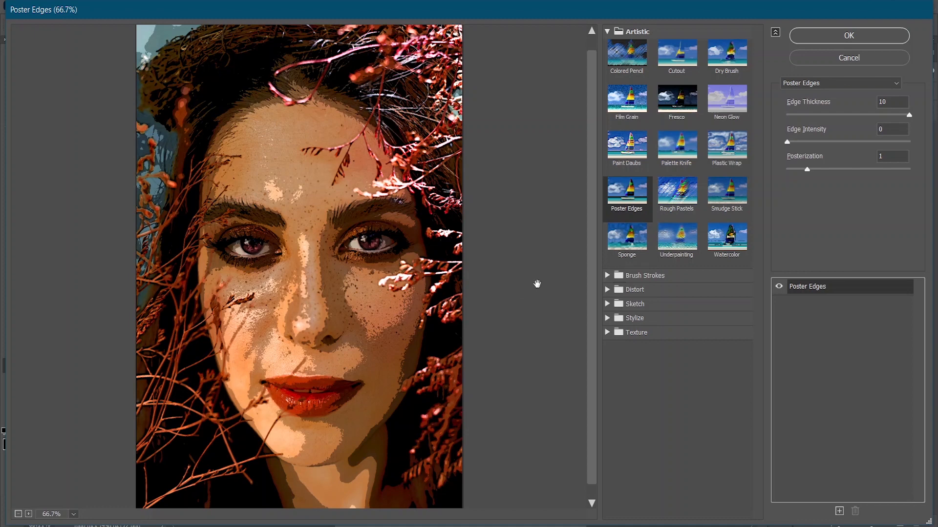
- Try the Cutout filter with Number of Levels 5, Edge Simplicity 5 and Edge Fidelity 2
{"action": "left_click", "coordinate": [681, 66]}
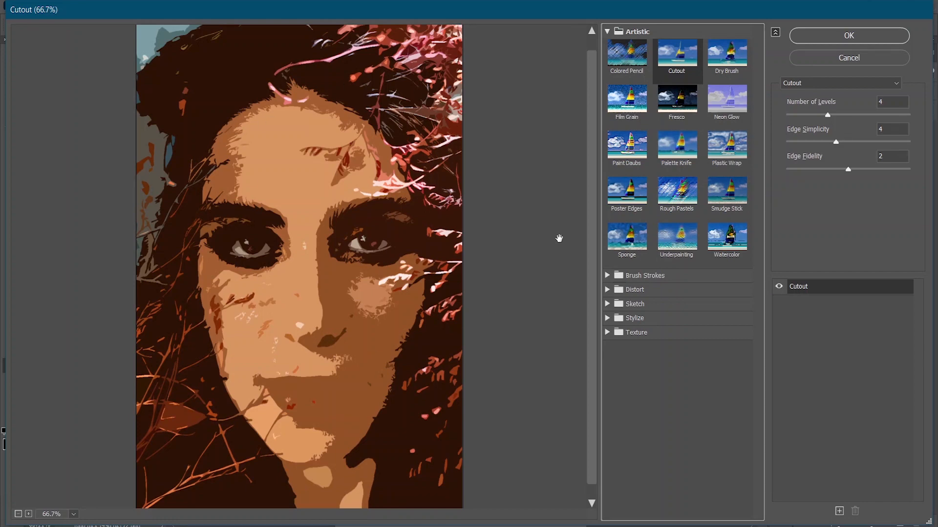
{"action": "left_click_drag", "start_coordinate": [827, 115], "coordinate": [812, 141]}
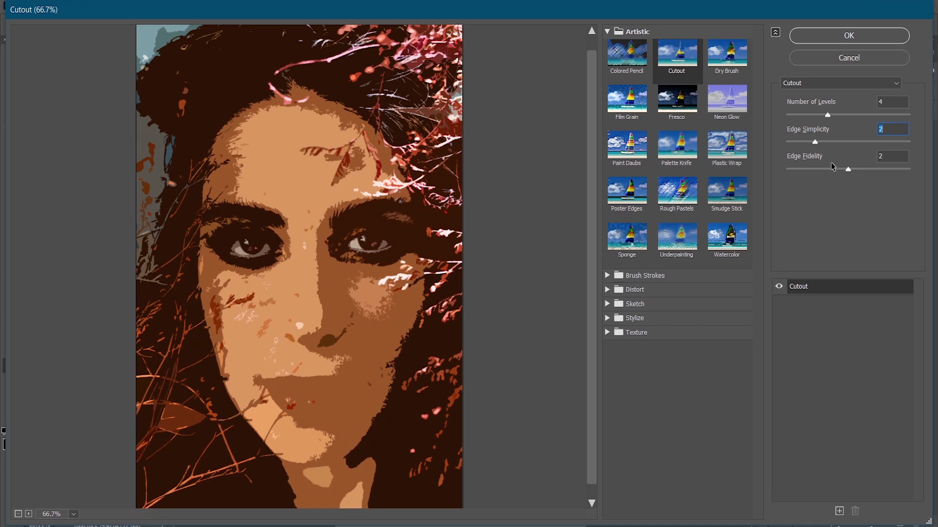
{"action": "left_click_drag", "start_coordinate": [848, 170], "coordinate": [896, 169]}
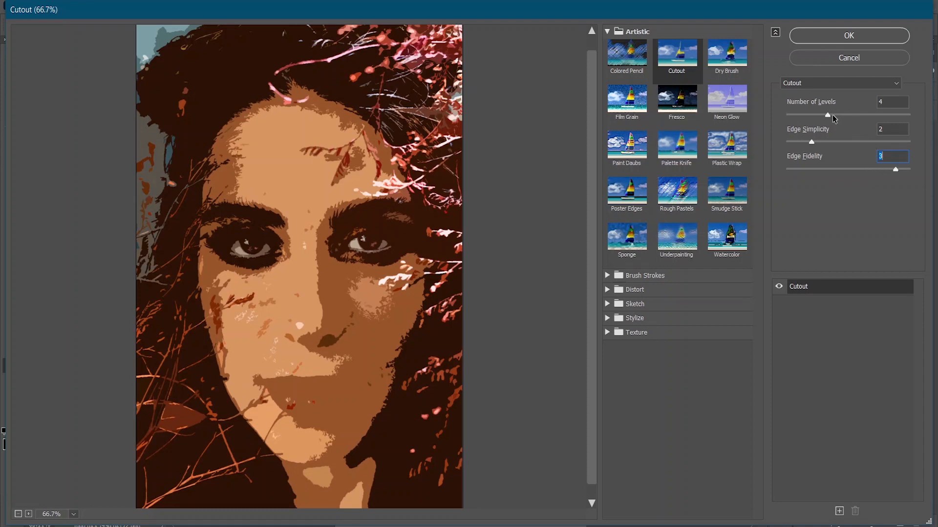
{"action": "left_click_drag", "start_coordinate": [828, 116], "coordinate": [840, 115]}
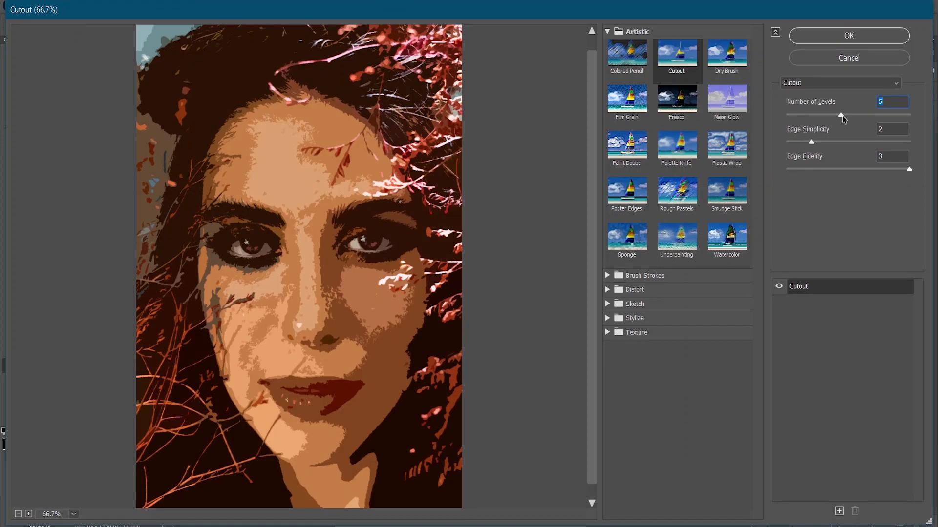
{"action": "left_click_drag", "start_coordinate": [810, 141], "coordinate": [856, 141]}
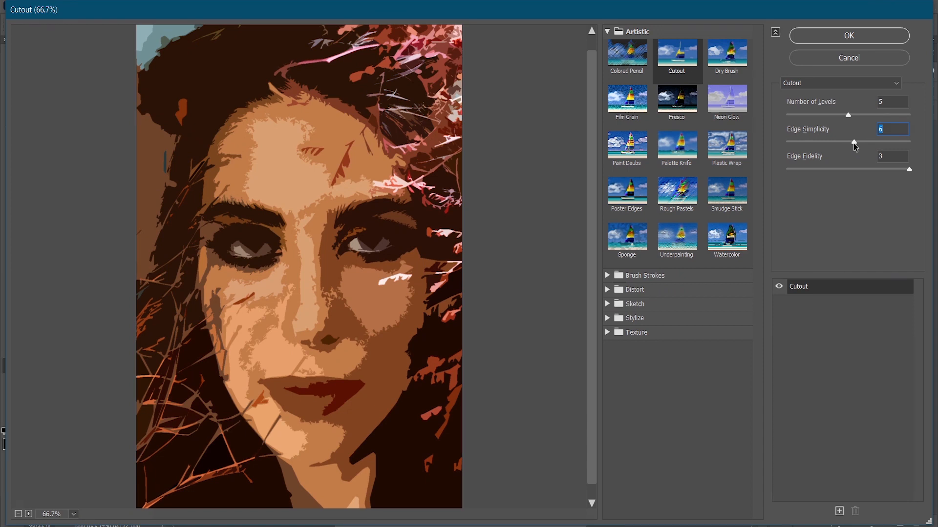
{"action": "left_click_drag", "start_coordinate": [854, 142], "coordinate": [847, 144]}
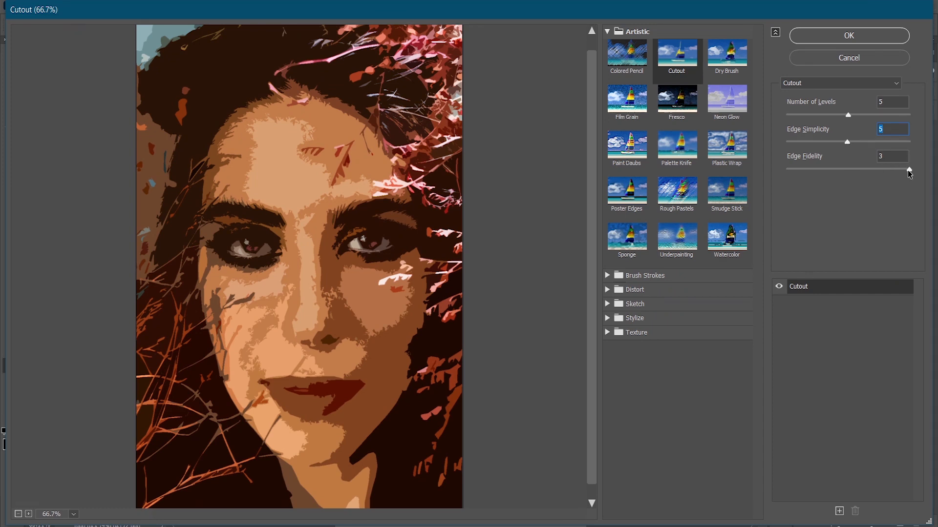
{"action": "left_click_drag", "start_coordinate": [909, 171], "coordinate": [869, 174]}
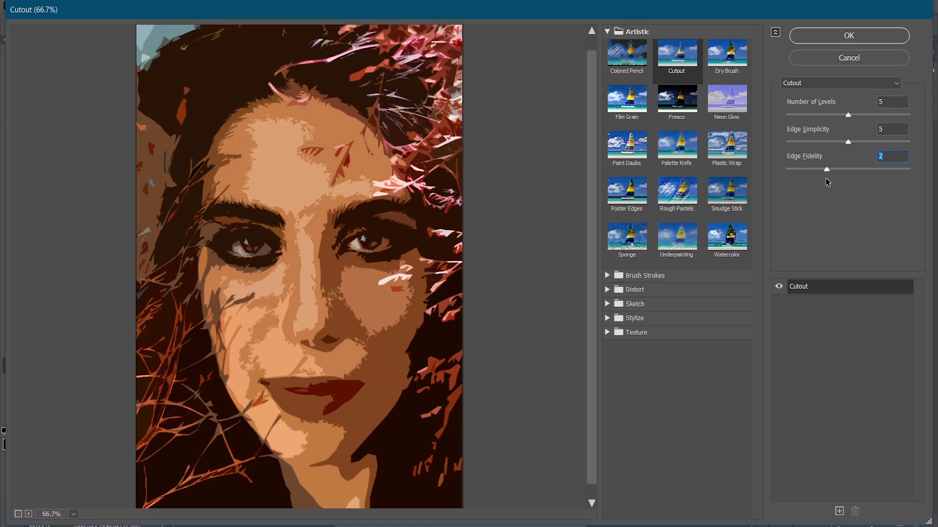
{"action": "mouse_move", "coordinate": [825, 179]}
{"action": "left_mouse_down"}
{"action": "mouse_move", "coordinate": [806, 178]}
{"action": "mouse_move", "coordinate": [822, 175]}
{"action": "left_mouse_up"}
- Try the Dry Brush filter with Brush Size 7 and small adjustments to Brush Detail and Texture
{"action": "left_click", "coordinate": [733, 63]}
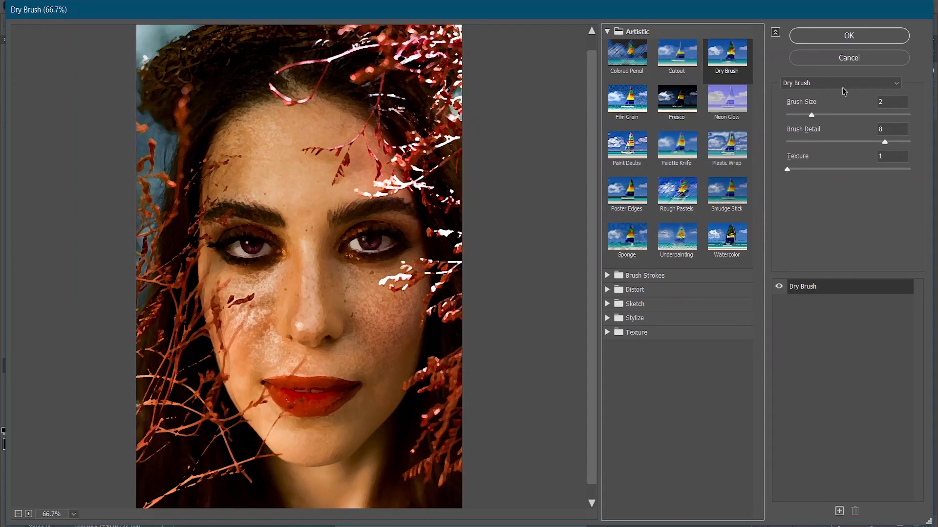
{"action": "left_click_drag", "start_coordinate": [813, 115], "coordinate": [873, 114]}
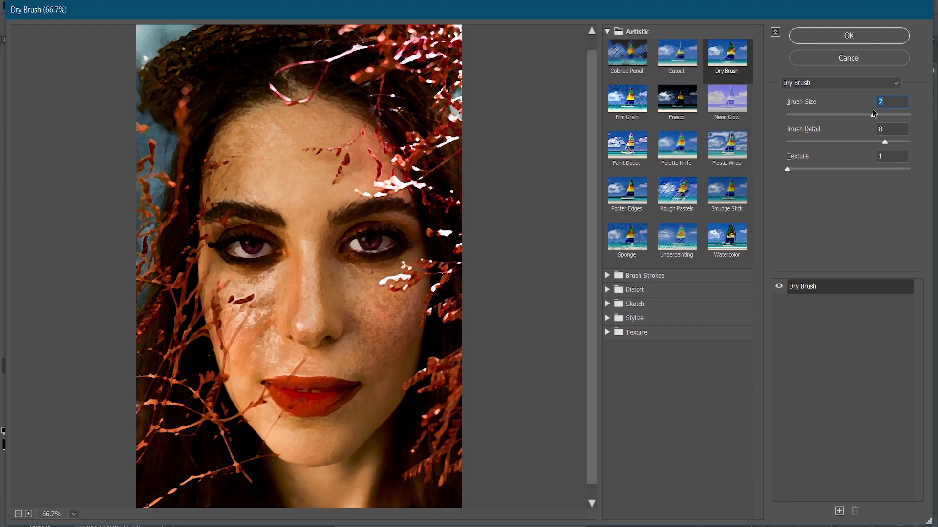
{"action": "mouse_move", "coordinate": [884, 141]}
{"action": "left_mouse_down"}
{"action": "mouse_move", "coordinate": [805, 142]}
{"action": "mouse_move", "coordinate": [888, 142]}
{"action": "left_mouse_up"}
{"action": "mouse_move", "coordinate": [787, 171]}
{"action": "left_mouse_down"}
{"action": "mouse_move", "coordinate": [855, 167]}
{"action": "mouse_move", "coordinate": [792, 165]}
{"action": "left_mouse_up"}
- Switch to the Watercolor filter and set Brush Detail to 4, Shadow Intensity to 0 and Texture to 1
{"action": "left_click", "coordinate": [728, 248]}
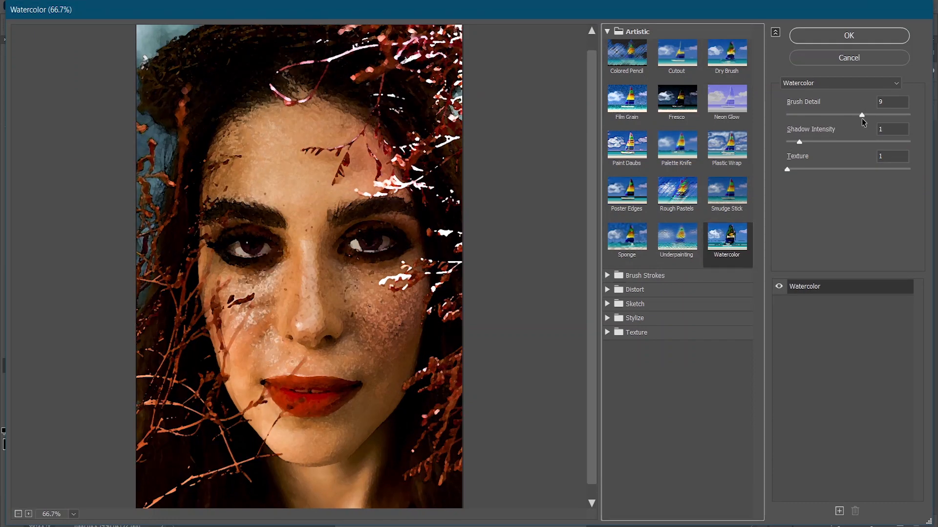
{"action": "mouse_move", "coordinate": [861, 115]}
{"action": "left_mouse_down"}
{"action": "mouse_move", "coordinate": [789, 119]}
{"action": "mouse_move", "coordinate": [813, 142]}
{"action": "mouse_move", "coordinate": [847, 146]}
{"action": "mouse_move", "coordinate": [784, 143]}
{"action": "mouse_move", "coordinate": [814, 171]}
{"action": "mouse_move", "coordinate": [865, 167]}
{"action": "mouse_move", "coordinate": [789, 174]}
{"action": "left_mouse_up"}
{"action": "left_click", "coordinate": [788, 169]}
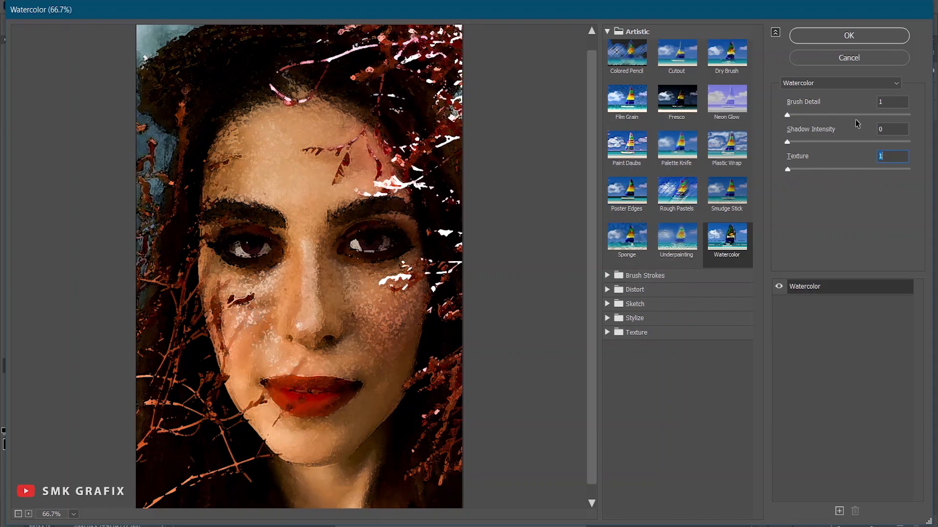
{"action": "mouse_move", "coordinate": [786, 116]}
{"action": "left_mouse_down"}
{"action": "mouse_move", "coordinate": [898, 119]}
{"action": "mouse_move", "coordinate": [812, 128]}
{"action": "left_mouse_up"}
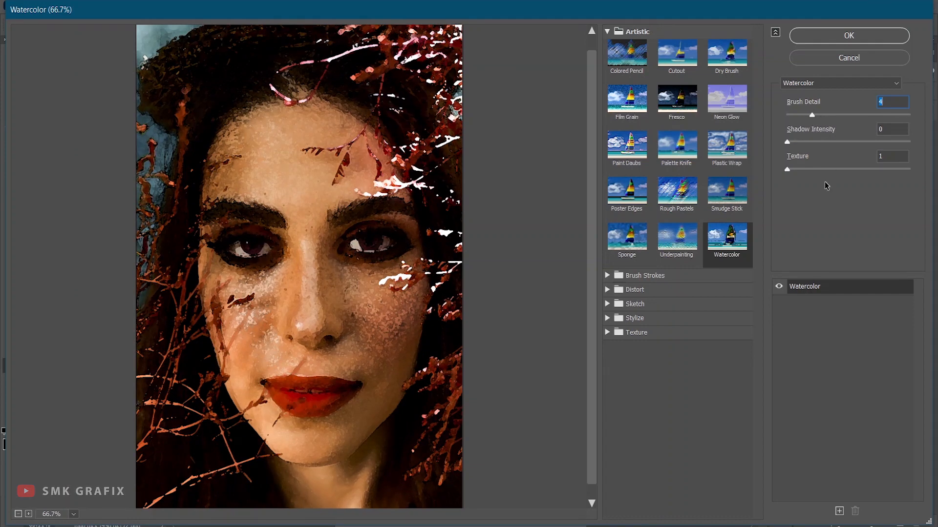